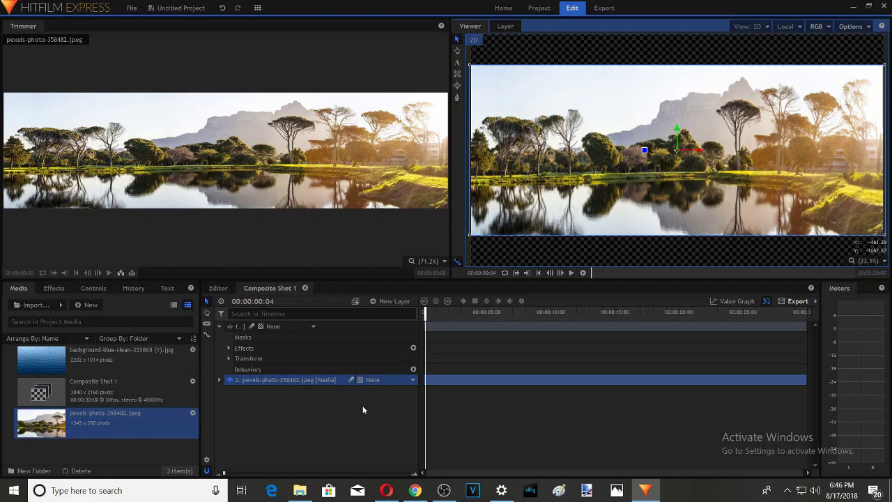
# Step: Add the Distort > Waves [Layer only] effect to the pexels-photo-358482.jpeg layer
pyautogui.click(220, 380)
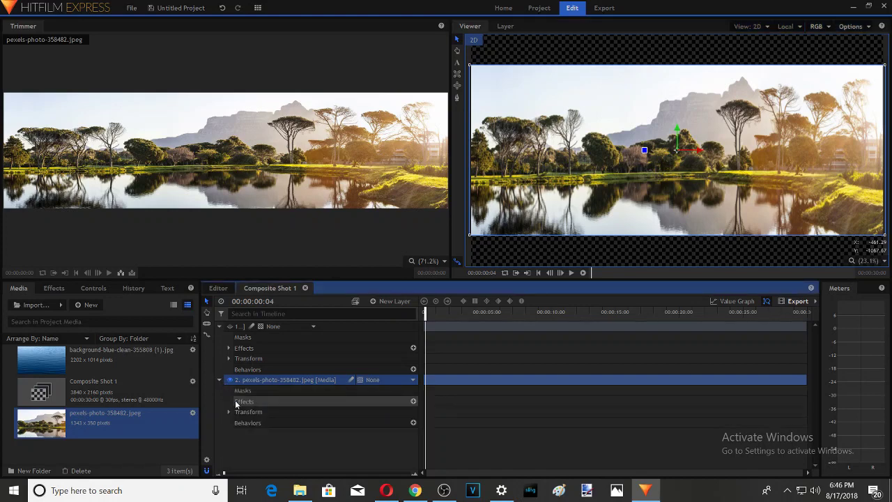
pyautogui.click(414, 400)
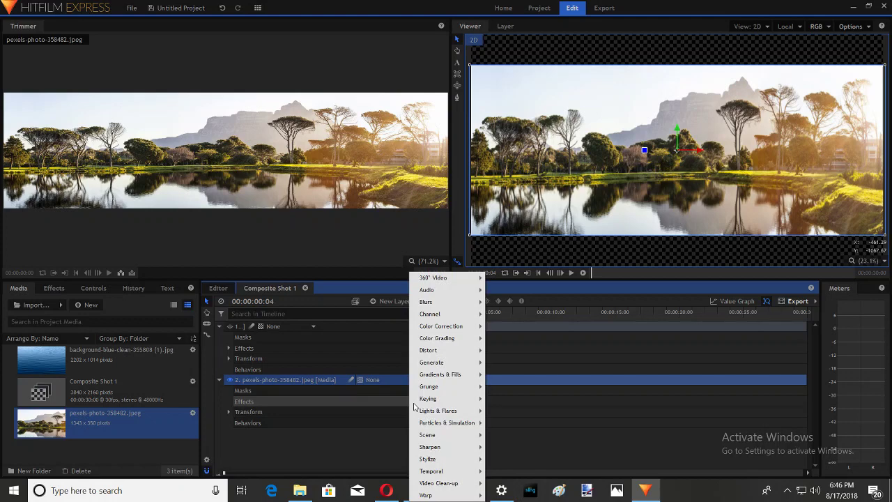
pyautogui.moveTo(479, 351)
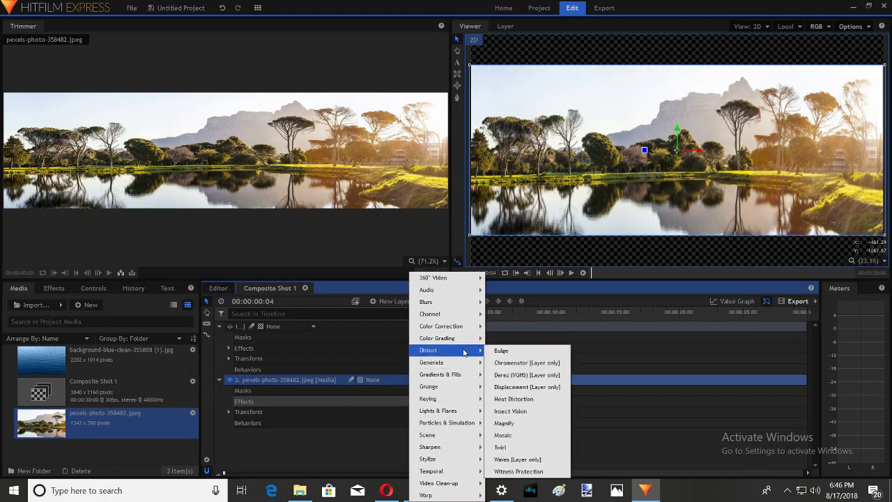
pyautogui.click(524, 460)
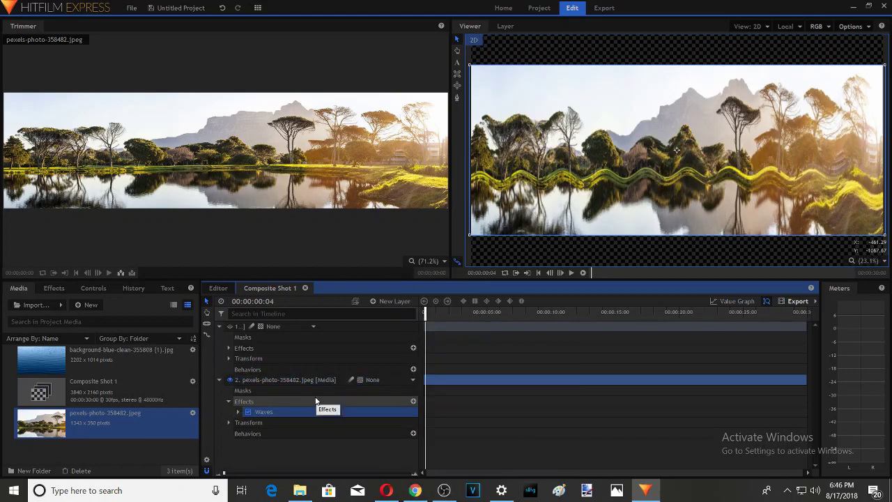
# Step: Collapse the Waves settings and duplicate the pexels-photo-358482.jpeg photo layer
pyautogui.click(238, 412)
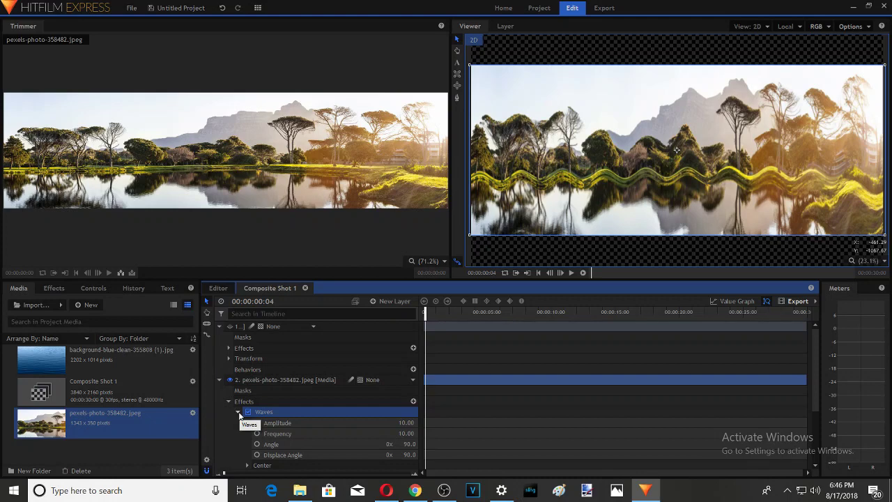
pyautogui.click(238, 412)
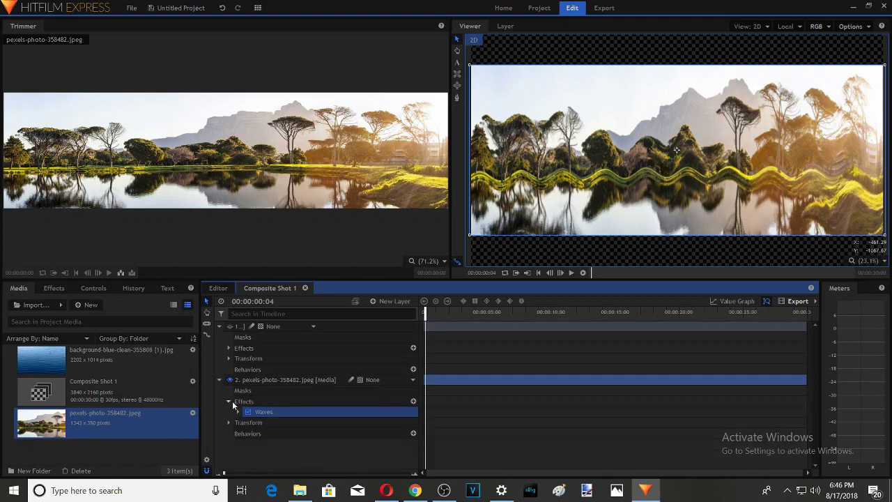
pyautogui.click(232, 401)
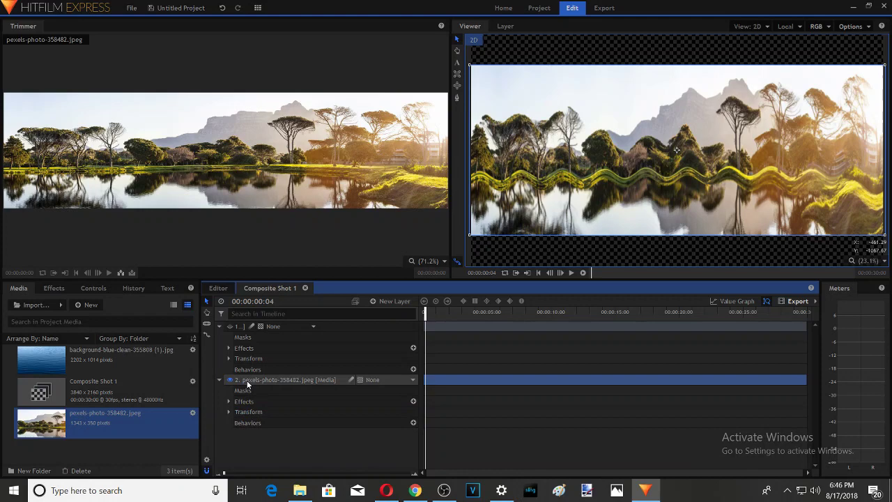
pyautogui.rightClick(247, 380)
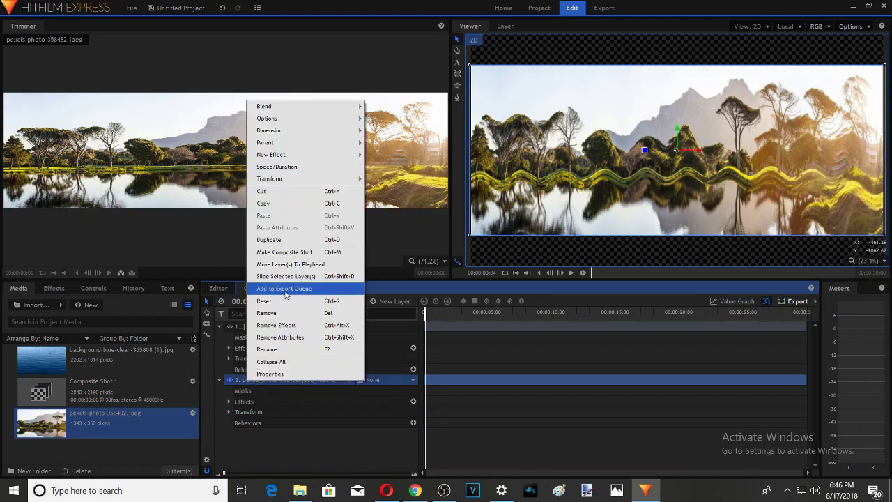
pyautogui.click(293, 239)
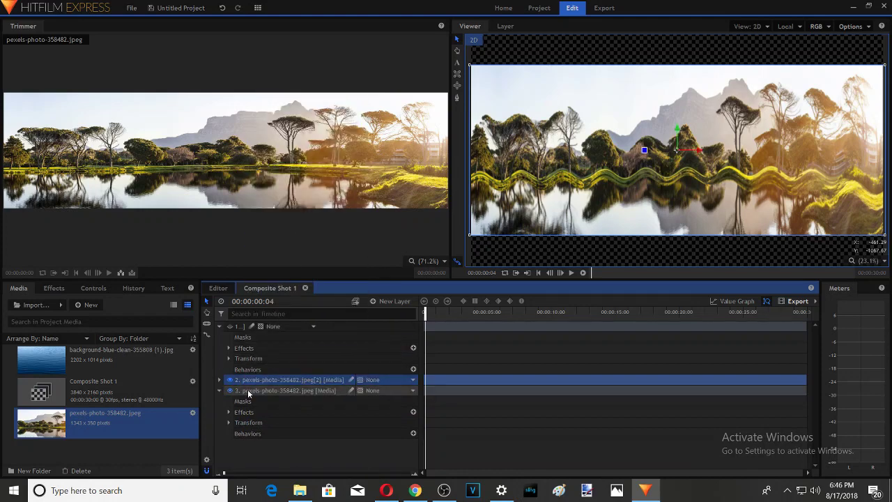
# Step: Remove the Waves effect from the pexels-photo-358482.jpeg[2] copy layer
pyautogui.click(219, 380)
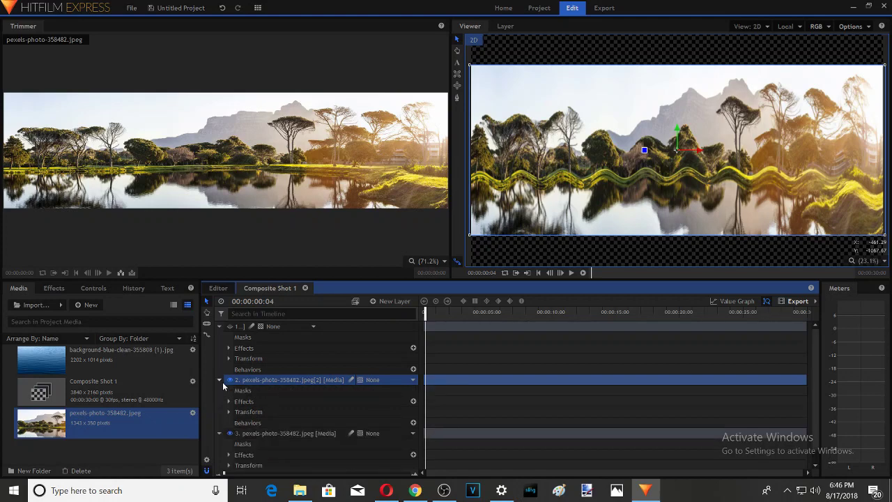
pyautogui.click(229, 402)
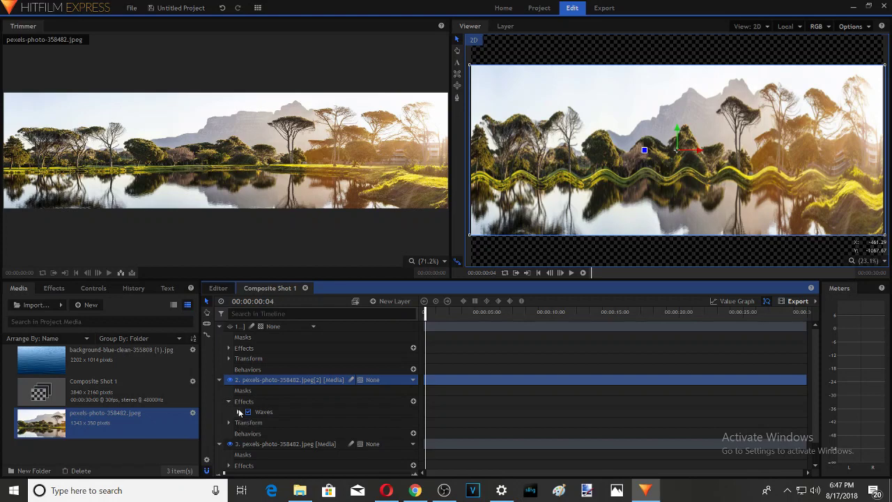
pyautogui.click(240, 411)
pyautogui.rightClick(256, 413)
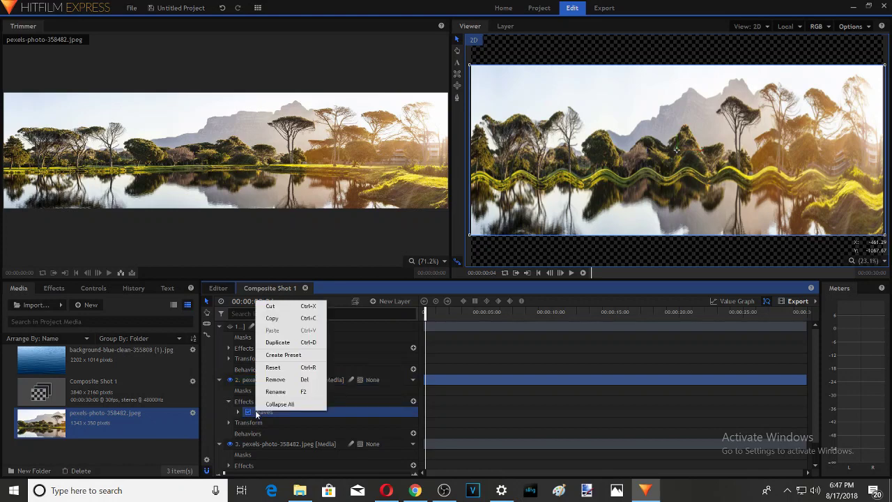
pyautogui.click(273, 379)
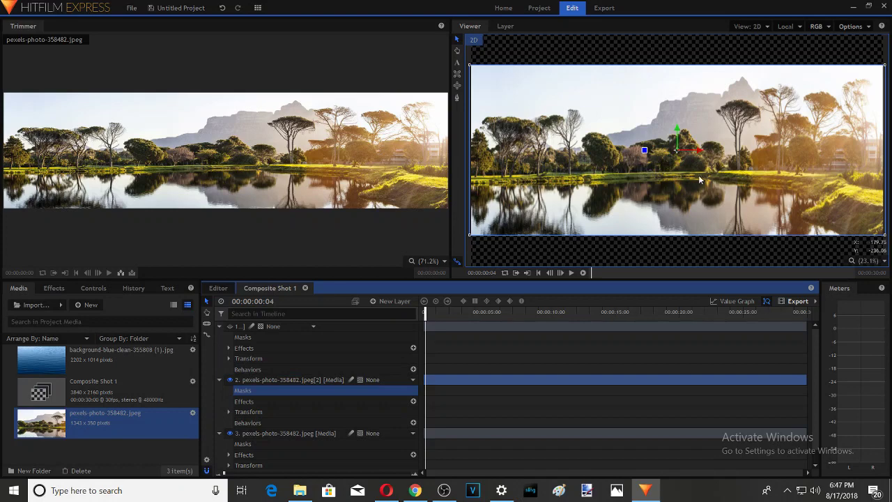
# Step: Start a freehand mask at the bottom-left corner and trace along the far shoreline
pyautogui.click(457, 99)
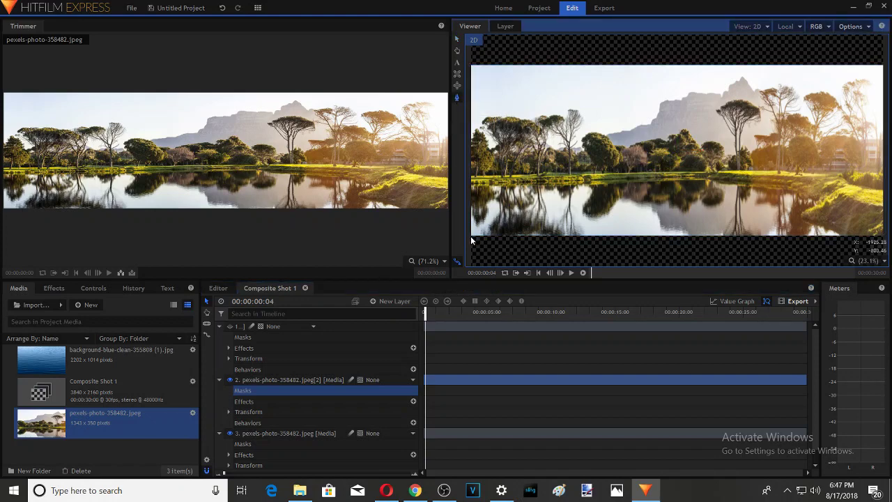
pyautogui.click(470, 236)
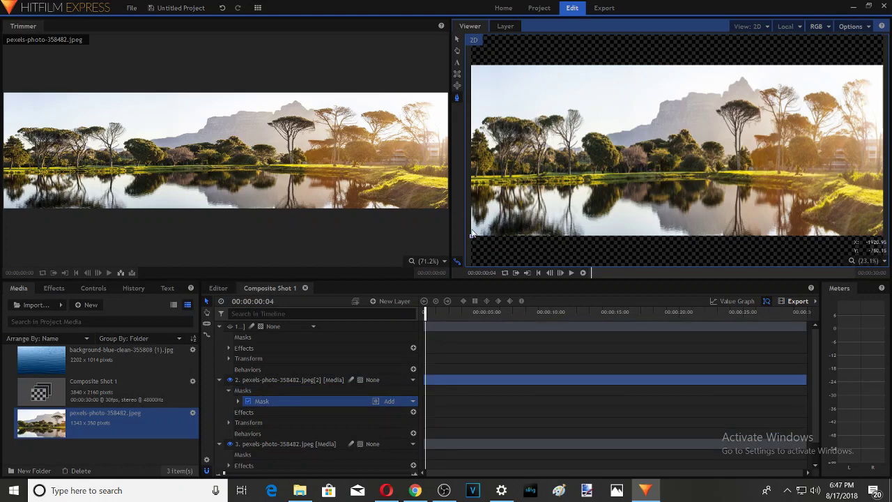
pyautogui.click(471, 184)
pyautogui.moveTo(486, 185); pyautogui.dragTo(607, 180)
pyautogui.click(656, 178)
pyautogui.click(667, 179)
pyautogui.click(696, 177)
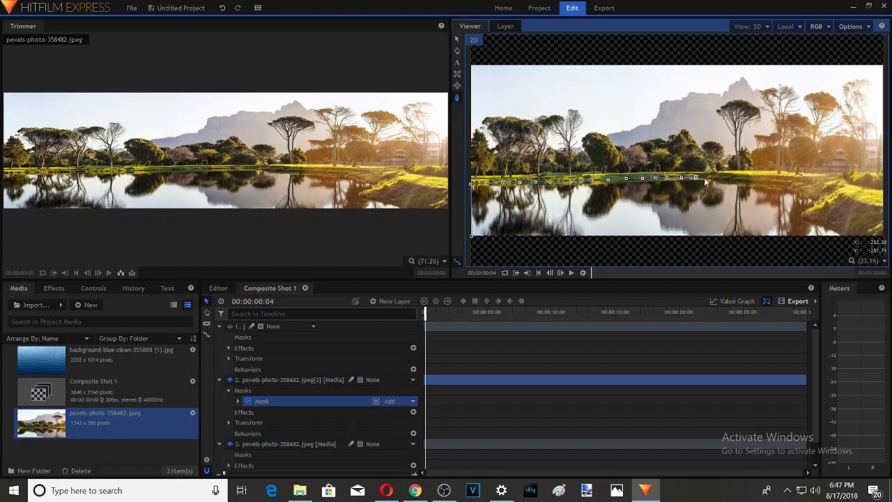
pyautogui.click(706, 177)
pyautogui.click(718, 180)
pyautogui.click(731, 181)
pyautogui.click(746, 183)
pyautogui.click(765, 184)
# Step: Trace the mask down the right bank to the bottom-right corner and close it bottom-left
pyautogui.click(781, 184)
pyautogui.click(793, 189)
pyautogui.click(804, 195)
pyautogui.click(812, 201)
pyautogui.click(802, 216)
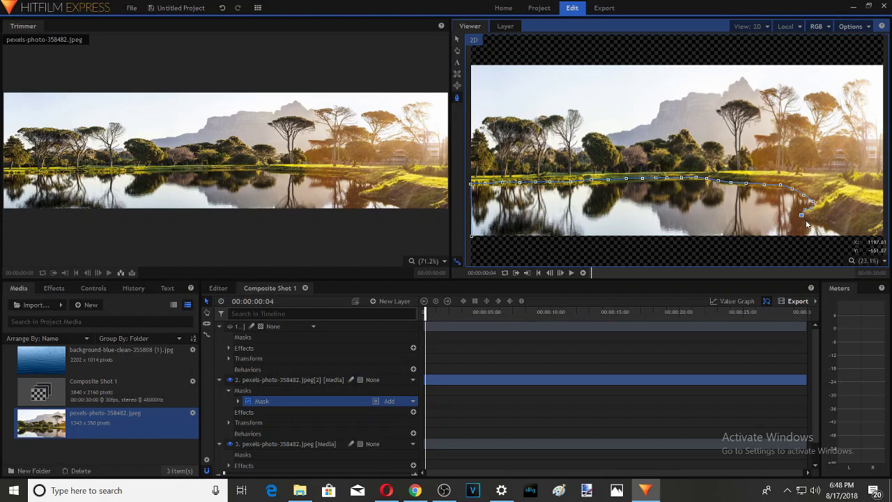
pyautogui.click(807, 221)
pyautogui.click(814, 223)
pyautogui.click(823, 223)
pyautogui.click(829, 224)
pyautogui.click(837, 226)
pyautogui.click(844, 229)
pyautogui.click(852, 236)
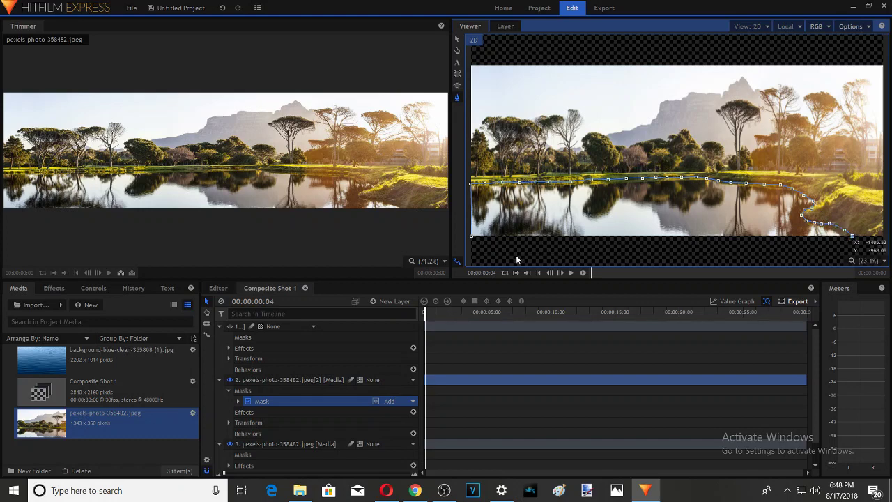
pyautogui.click(473, 236)
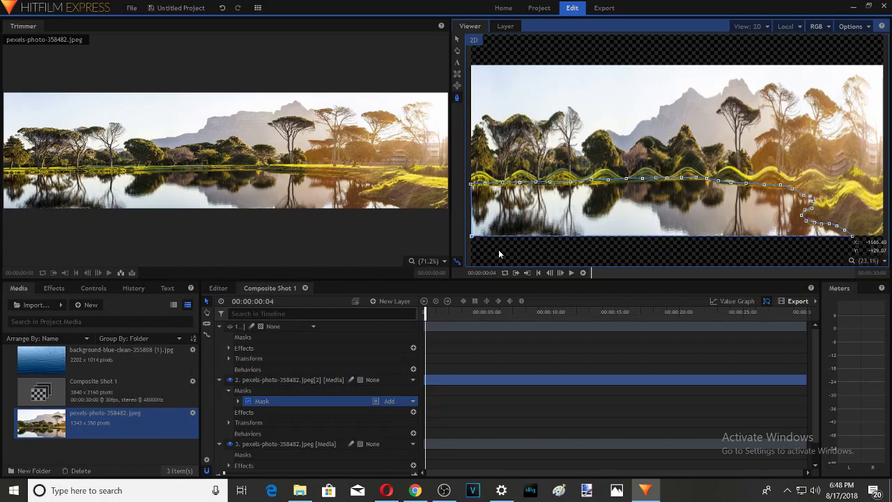
# Step: Invert the shoreline mask on the copy layer and select the mask shape
pyautogui.click(377, 402)
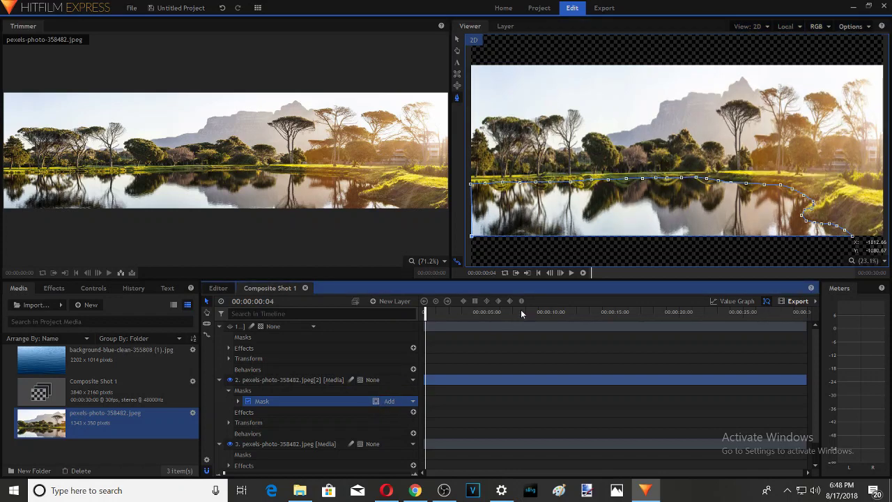
pyautogui.click(559, 223)
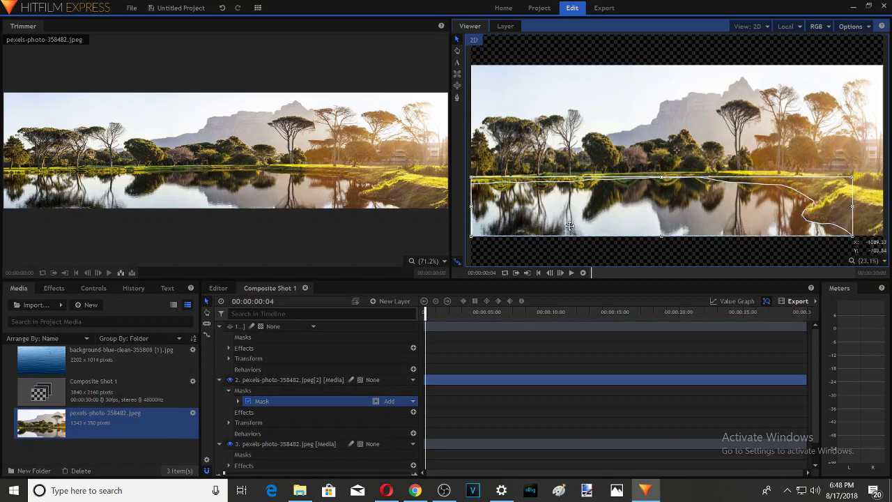
# Step: Preview the ripples, then expand the bottom layer's Waves settings (Amplitude 10, Frequency 10)
pyautogui.click(570, 273)
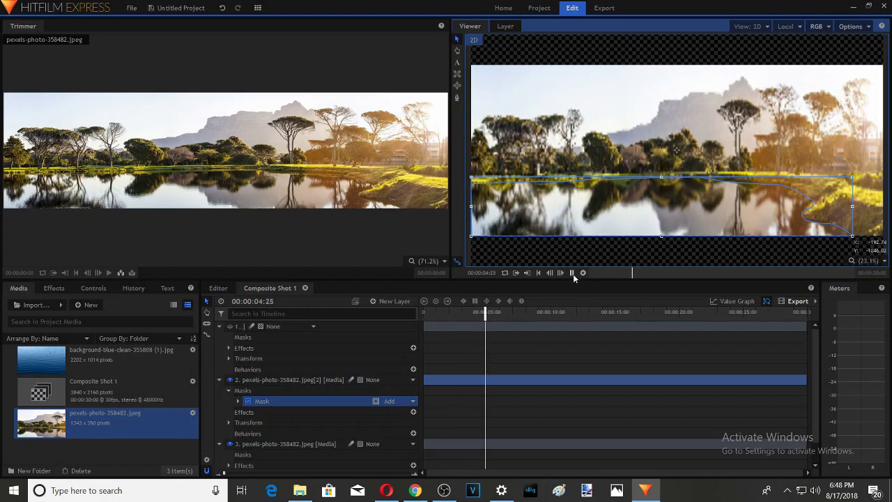
pyautogui.click(571, 273)
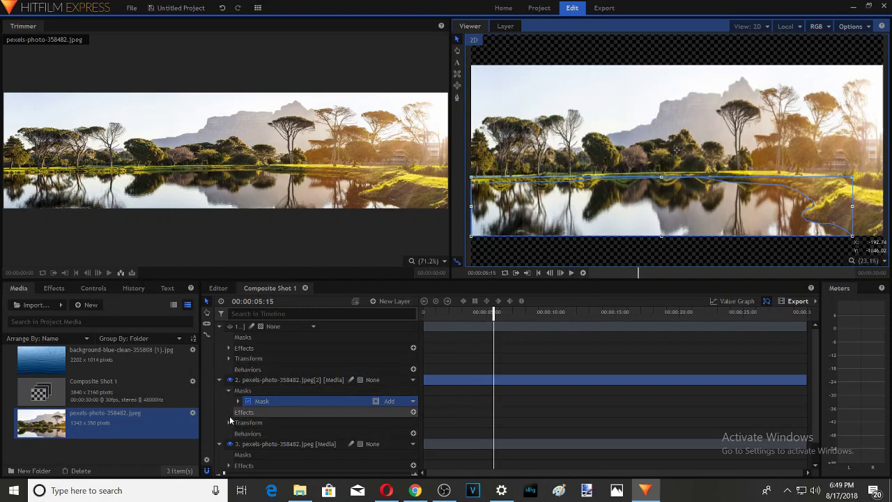
pyautogui.scroll(-1, 401, 418)
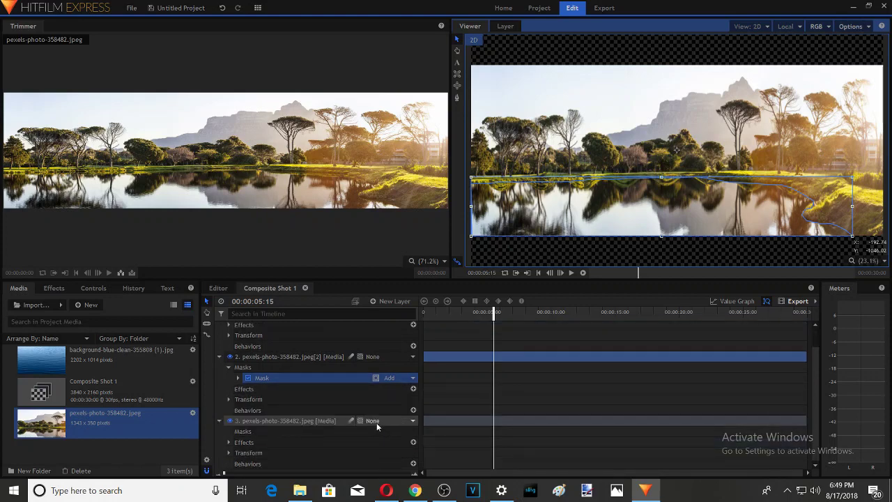
pyautogui.click(229, 442)
pyautogui.scroll(-1, 237, 443)
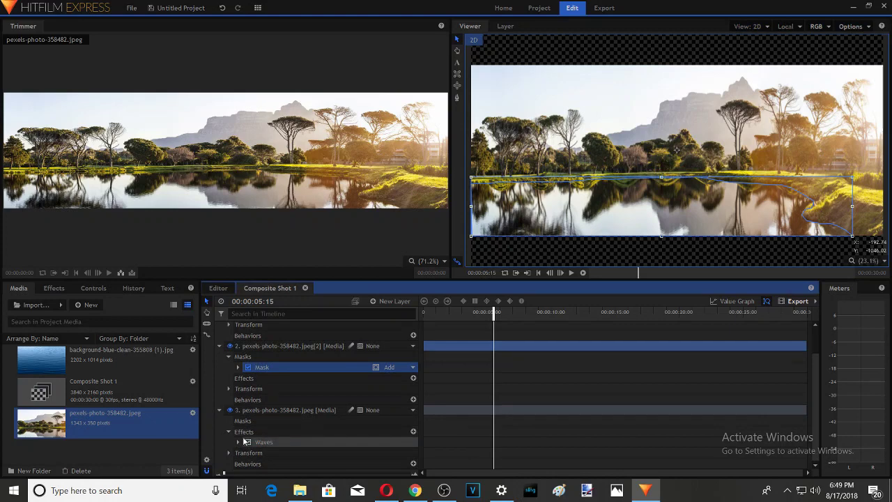
pyautogui.click(237, 442)
pyautogui.scroll(-5, 273, 400)
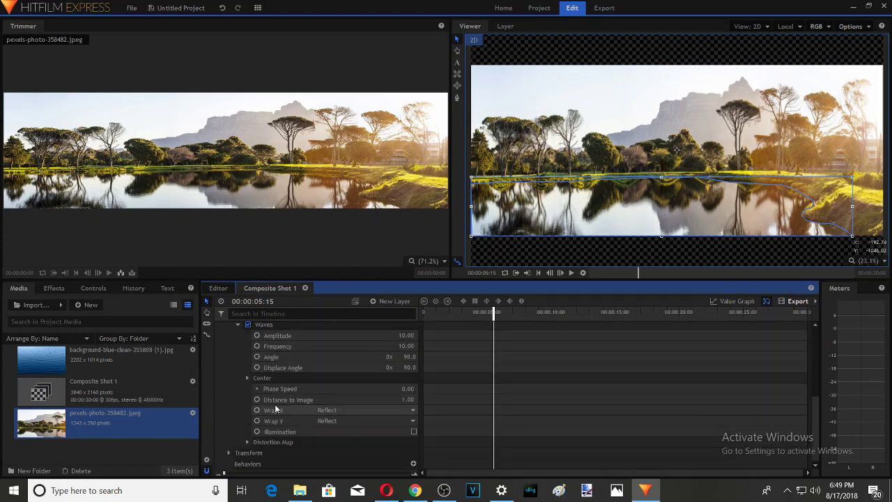